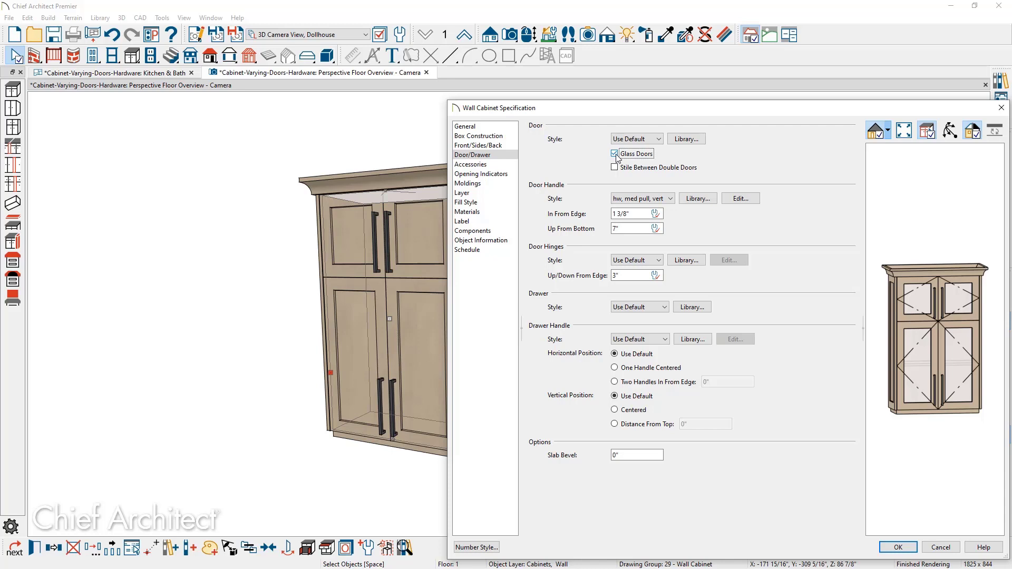
# Turn off Glass Doors for the whole cabinet and give only its upper doors the Framed Doors style with Glass Doors enabled.
pyautogui.click(615, 154)
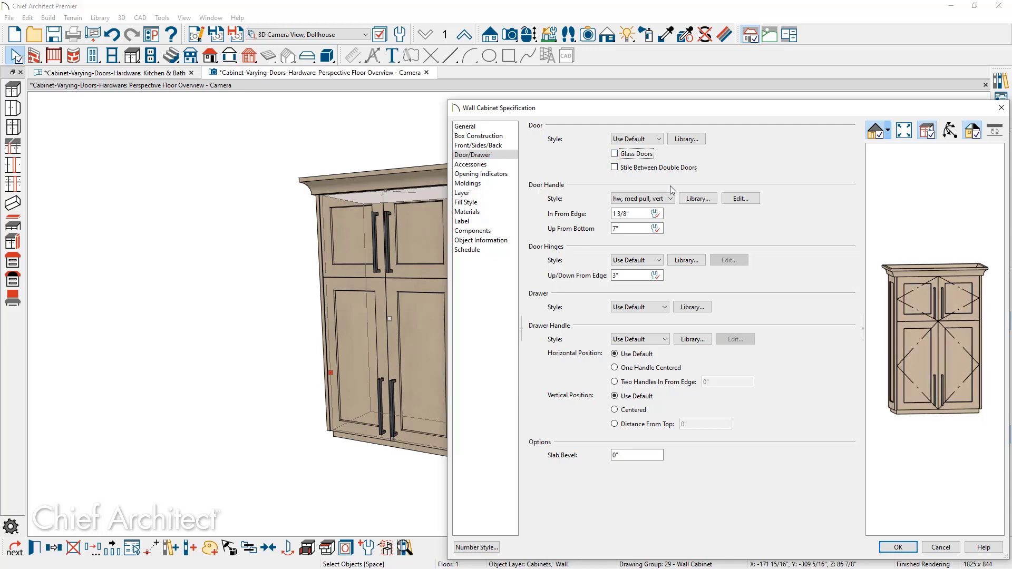
pyautogui.click(914, 306)
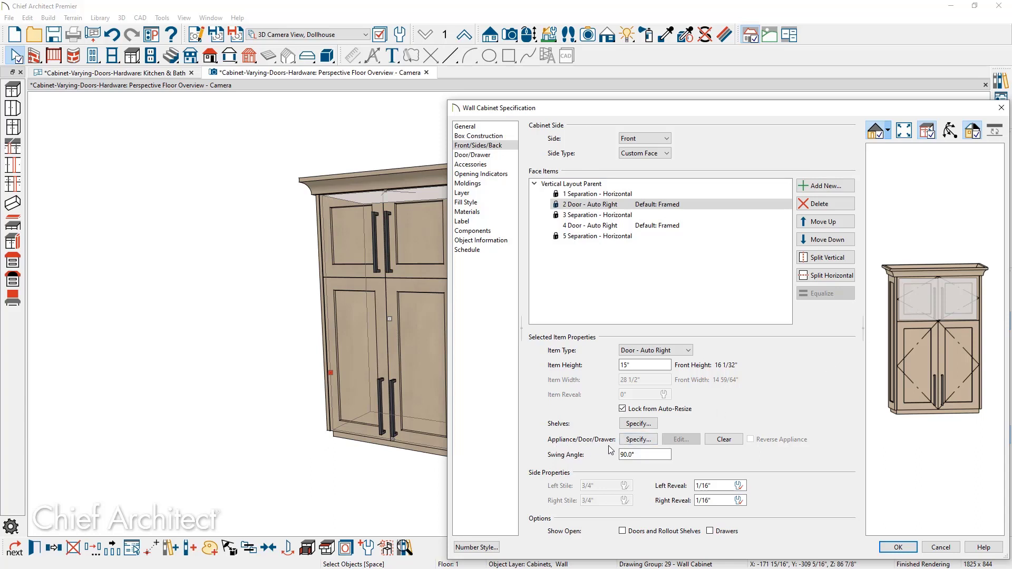
pyautogui.click(651, 442)
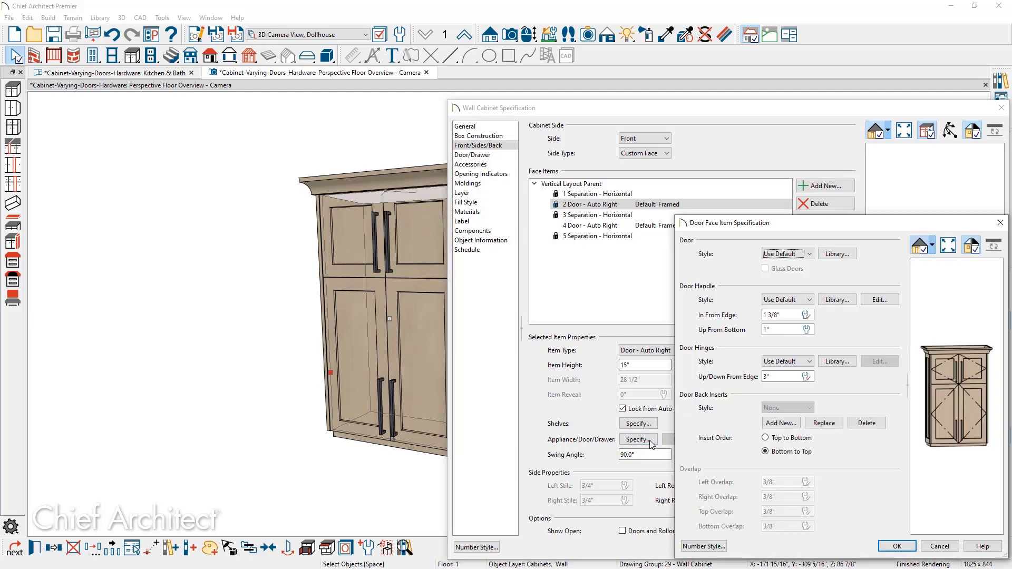
pyautogui.click(796, 255)
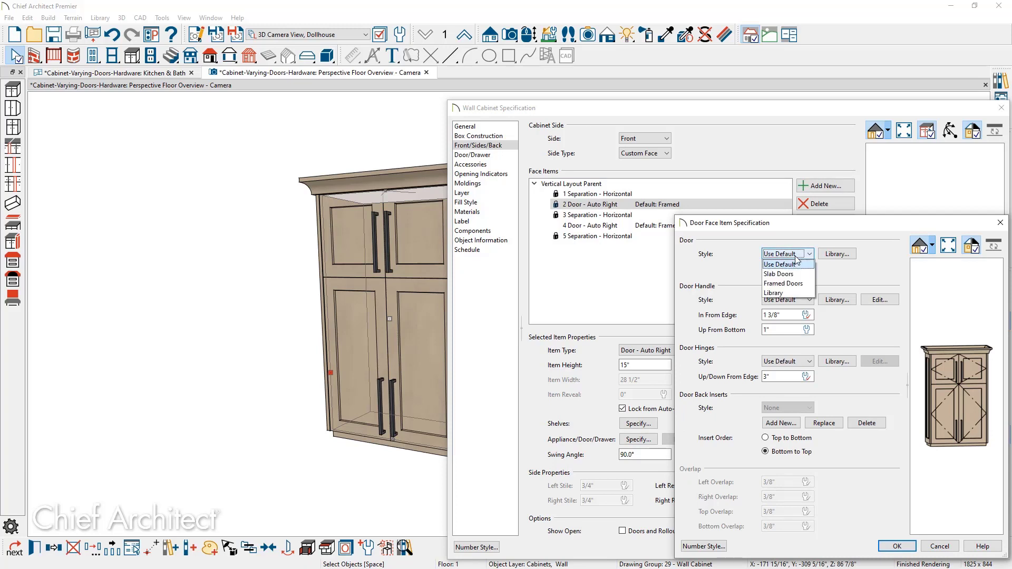
pyautogui.click(809, 284)
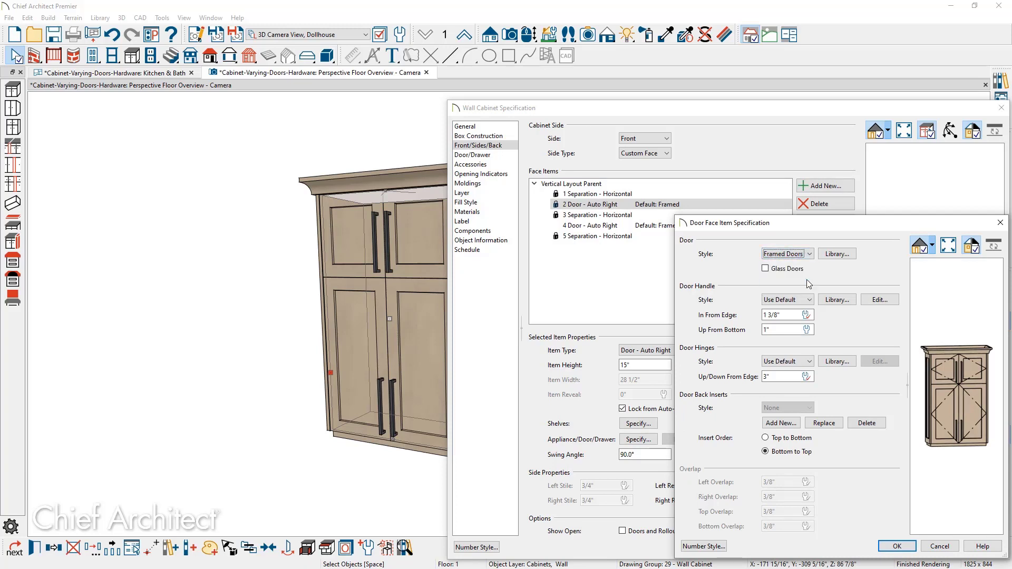
pyautogui.click(767, 270)
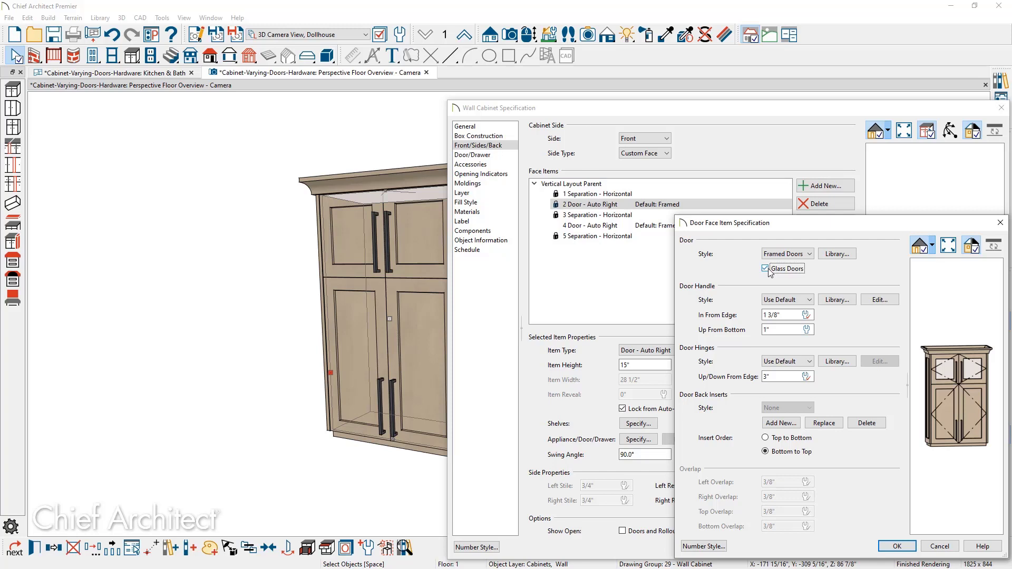
pyautogui.click(906, 546)
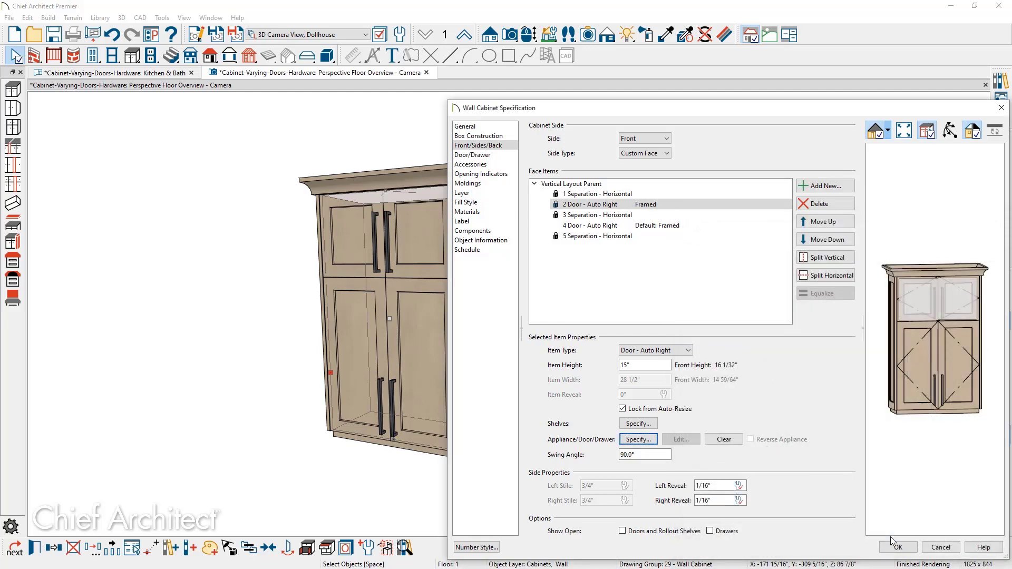
pyautogui.click(899, 547)
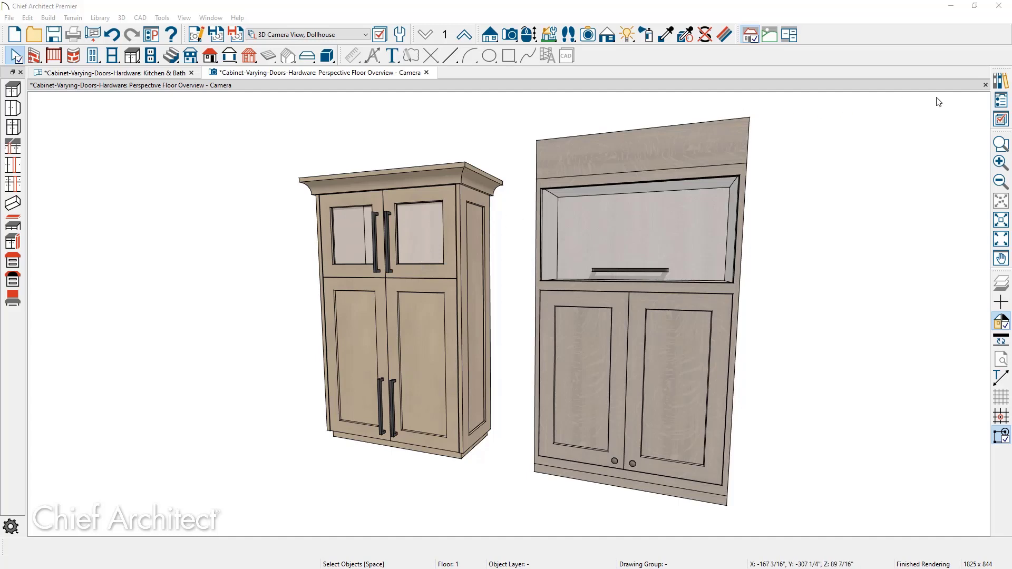
# Replace the upper door handles of the glass-fronted double-door cabinet with "hw, short pull" from the cabinet-hardware-millwork library folder.
pyautogui.click(999, 82)
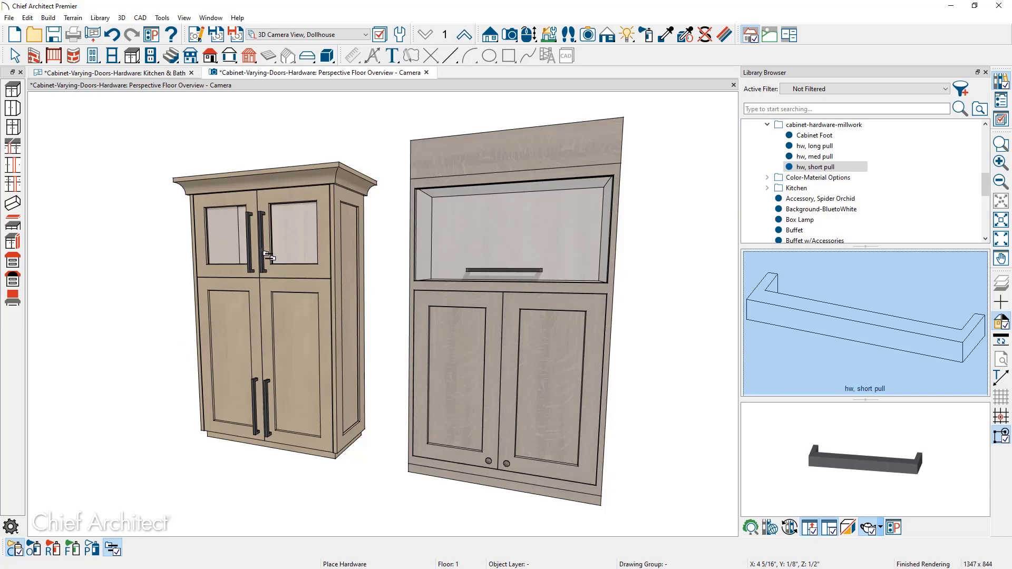
pyautogui.click(269, 257)
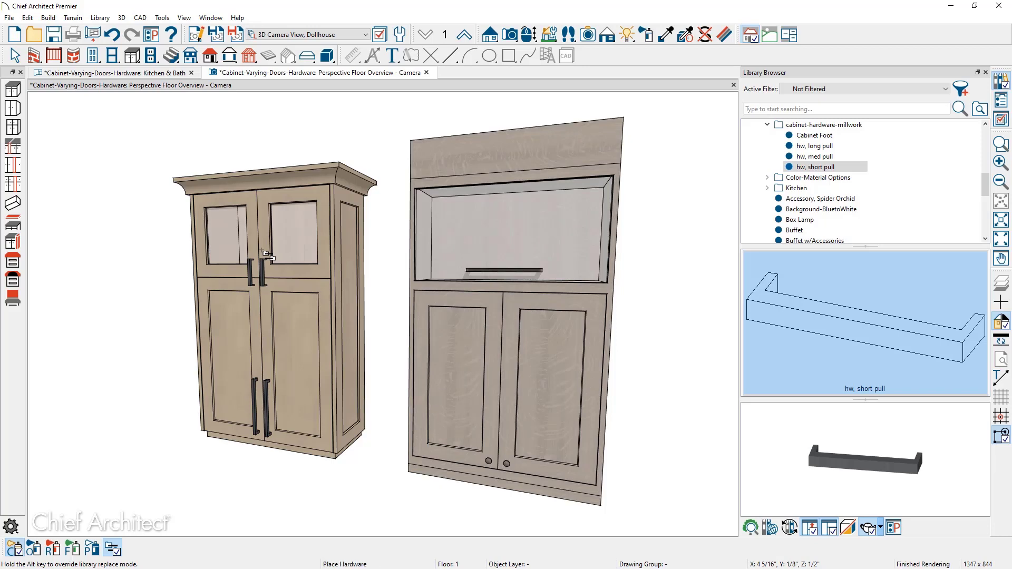
pyautogui.press('space')
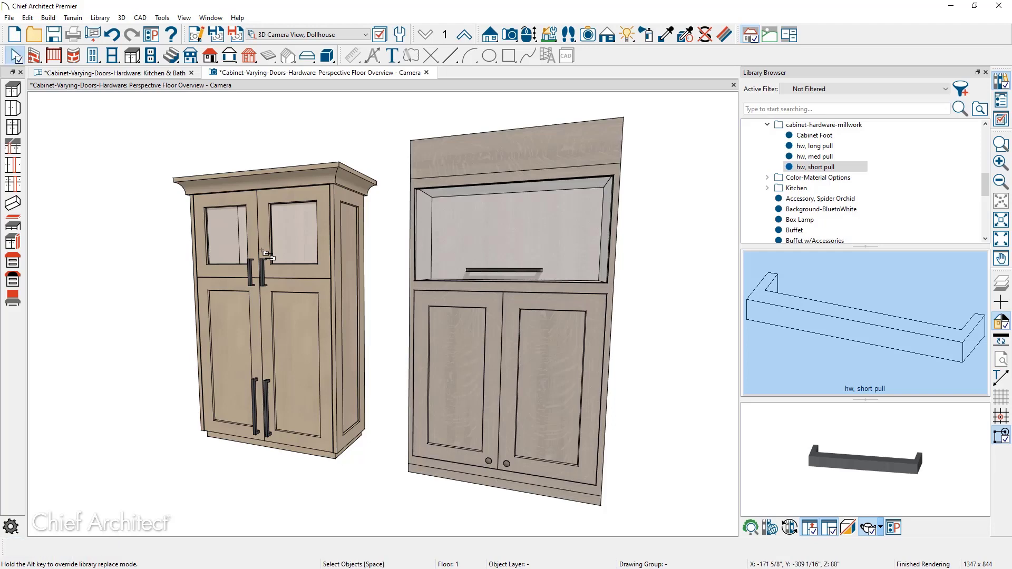
# Set the Up From Bottom distance of the upper doors' short pulls to 3" in that face item's specification.
pyautogui.doubleClick(265, 253)
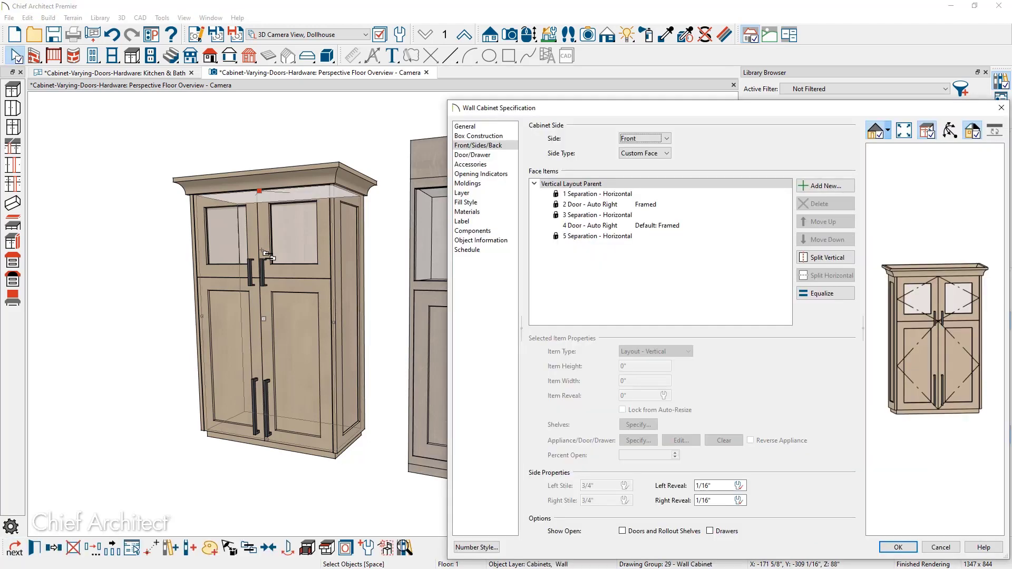
pyautogui.click(564, 206)
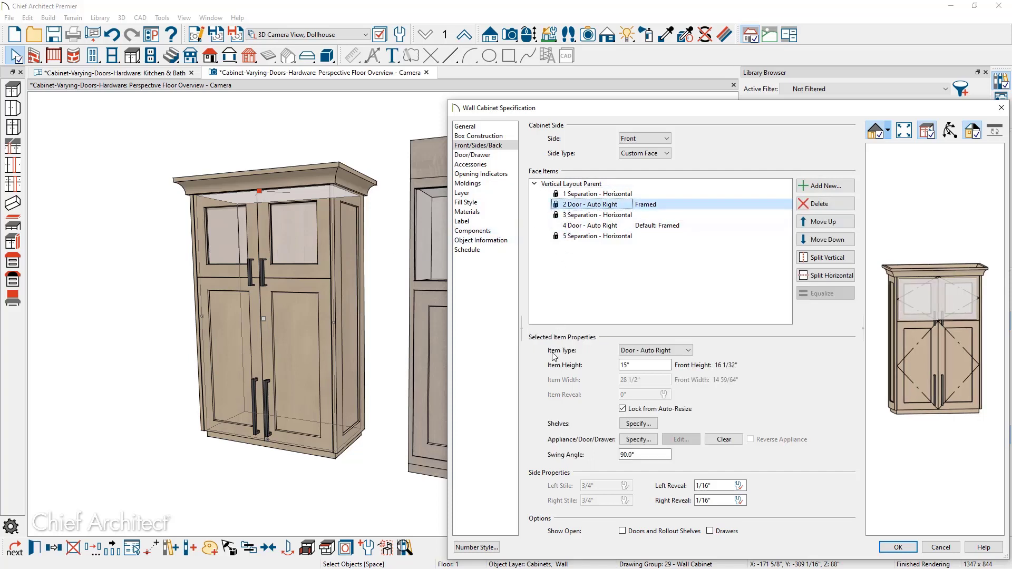
pyautogui.click(635, 441)
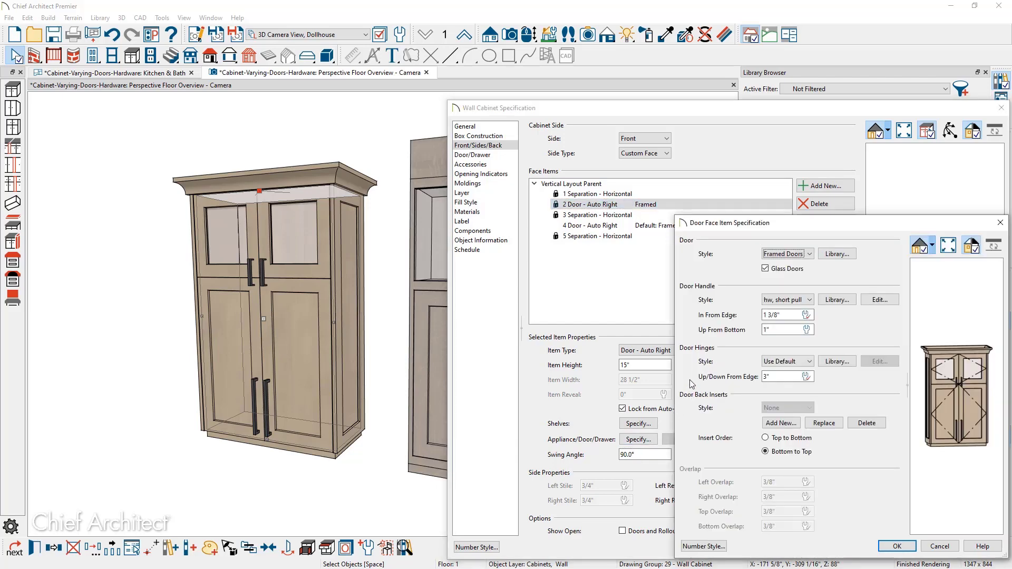
pyautogui.click(808, 333)
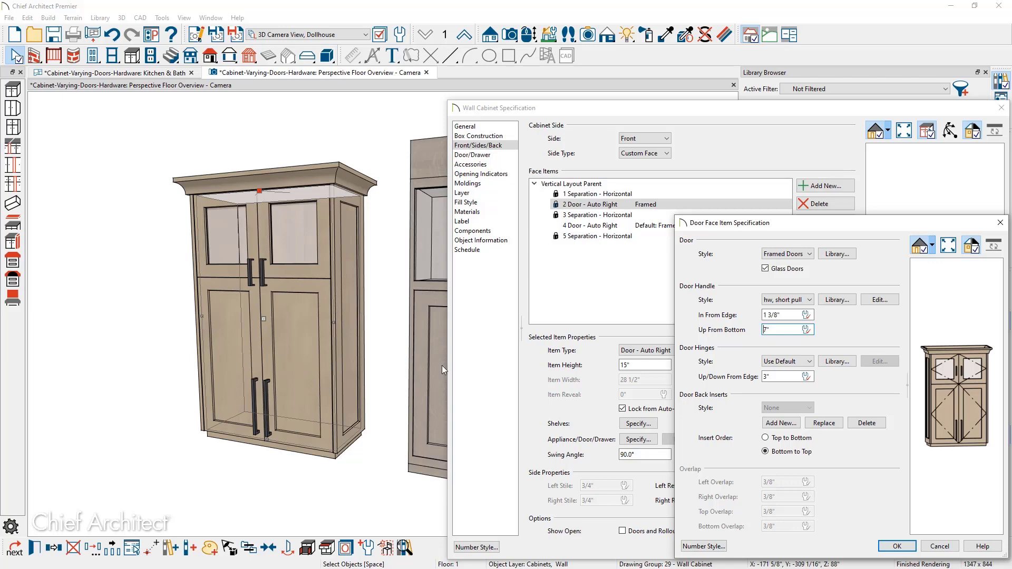
pyautogui.doubleClick(774, 331)
pyautogui.write('3')
pyautogui.press('Tab')
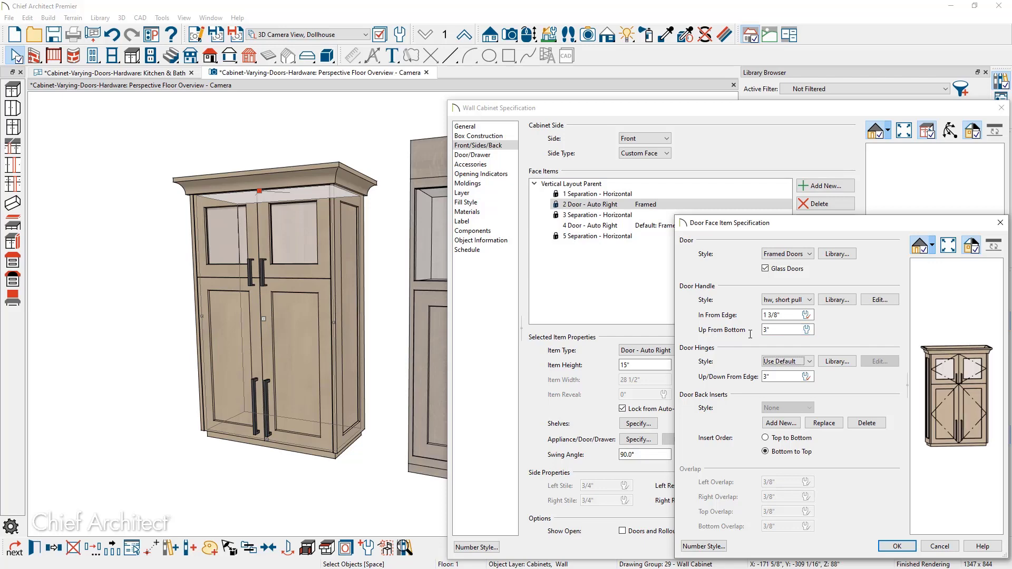
pyautogui.click(897, 545)
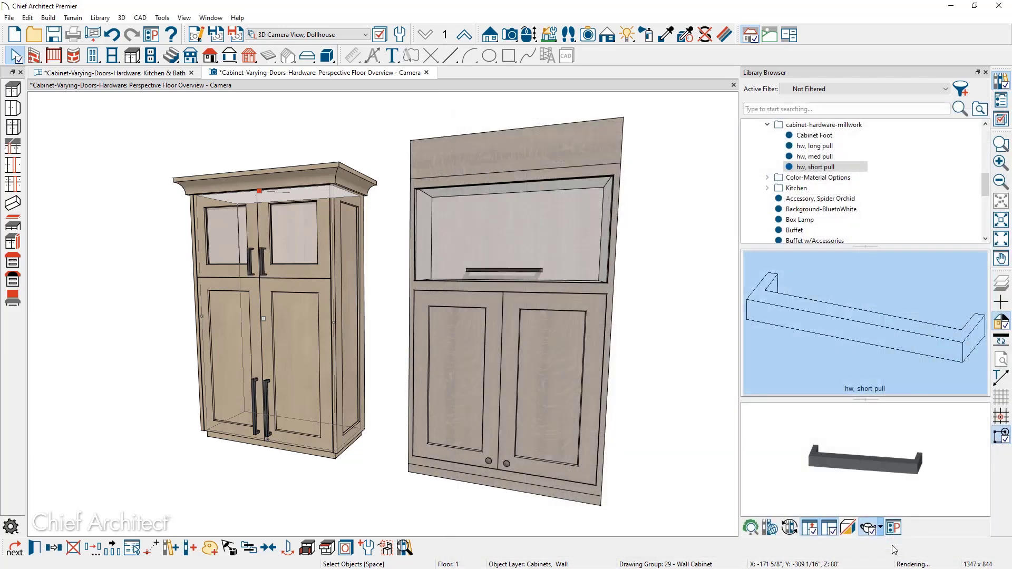
pyautogui.click(897, 547)
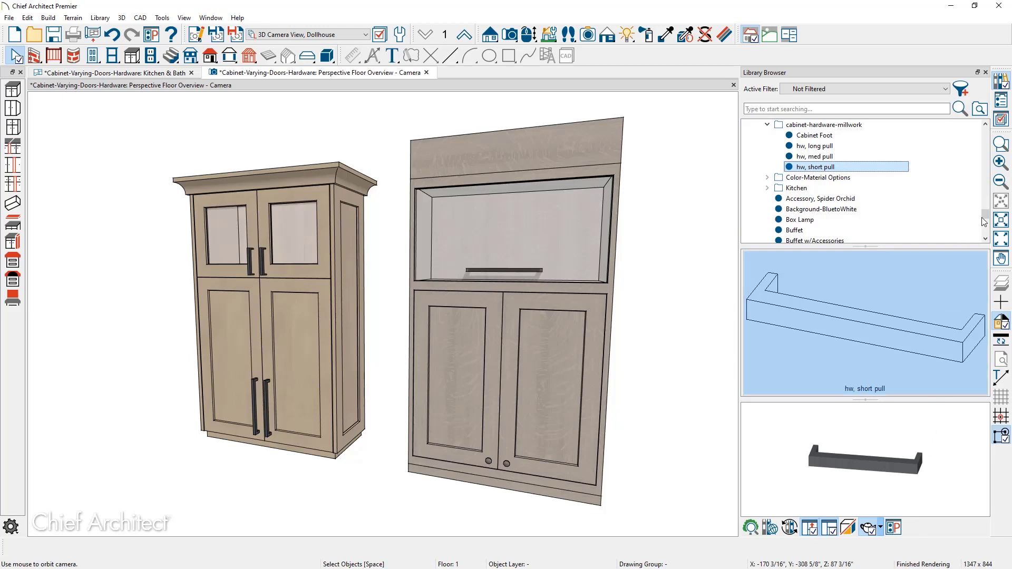
# Apply the library door with two opposing curved mullions to the lower double doors of the built-in cabinet.
pyautogui.moveTo(985, 215); pyautogui.dragTo(987, 138)
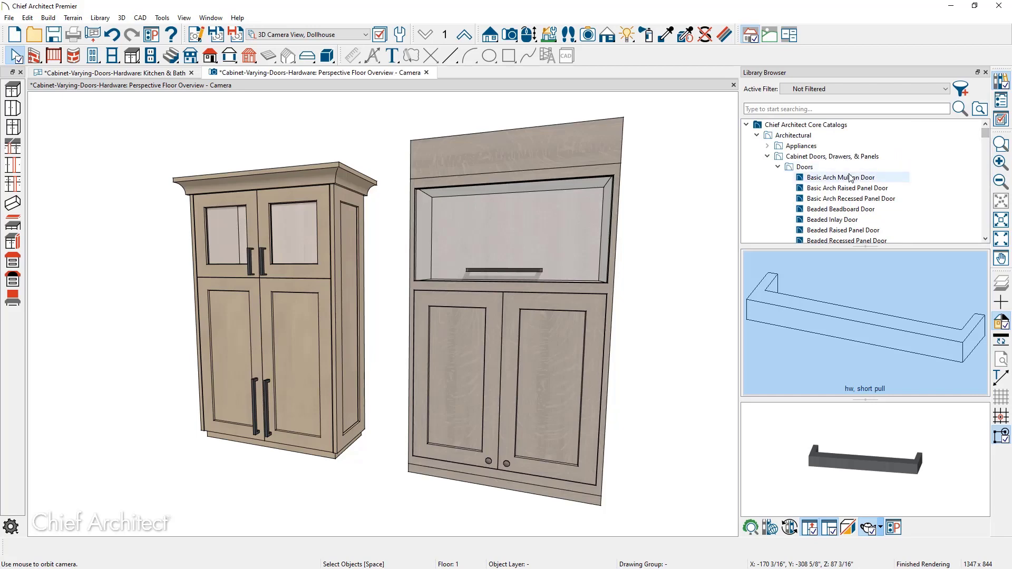
pyautogui.click(805, 167)
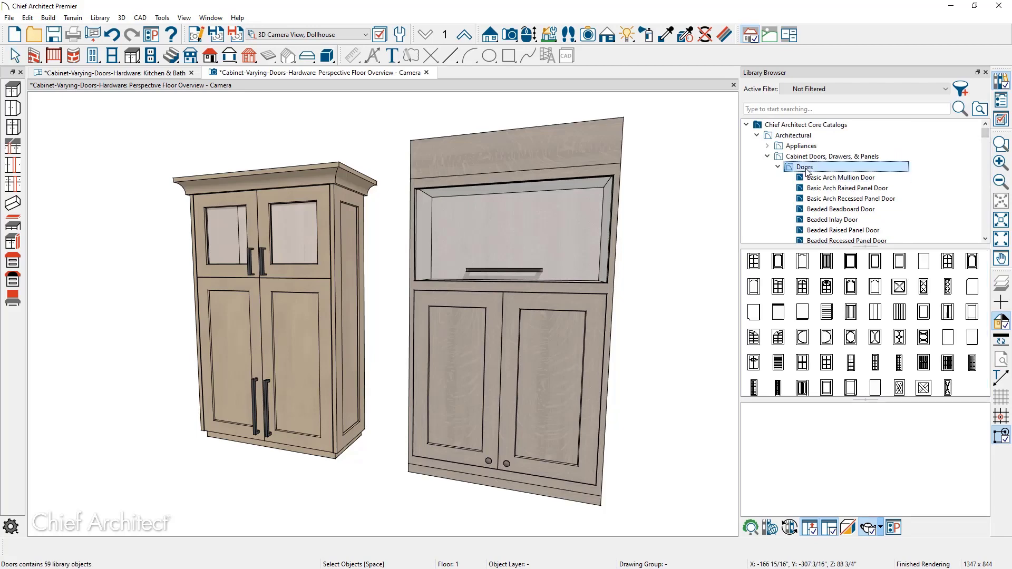
pyautogui.click(875, 338)
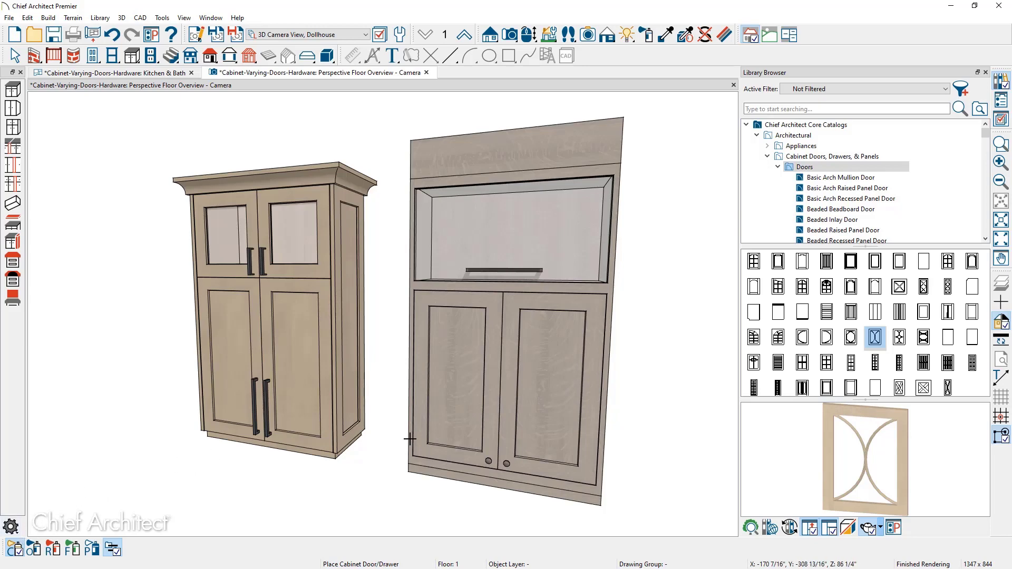
pyautogui.click(460, 416)
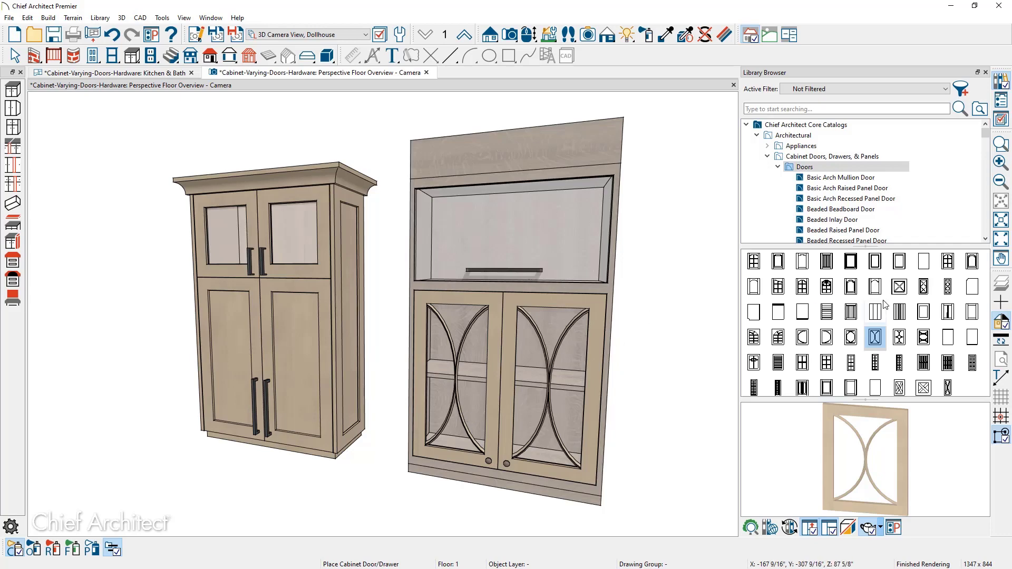
# Apply the X-mullion library door to the wide upper opening of the built-in cabinet and end door placement.
pyautogui.click(895, 289)
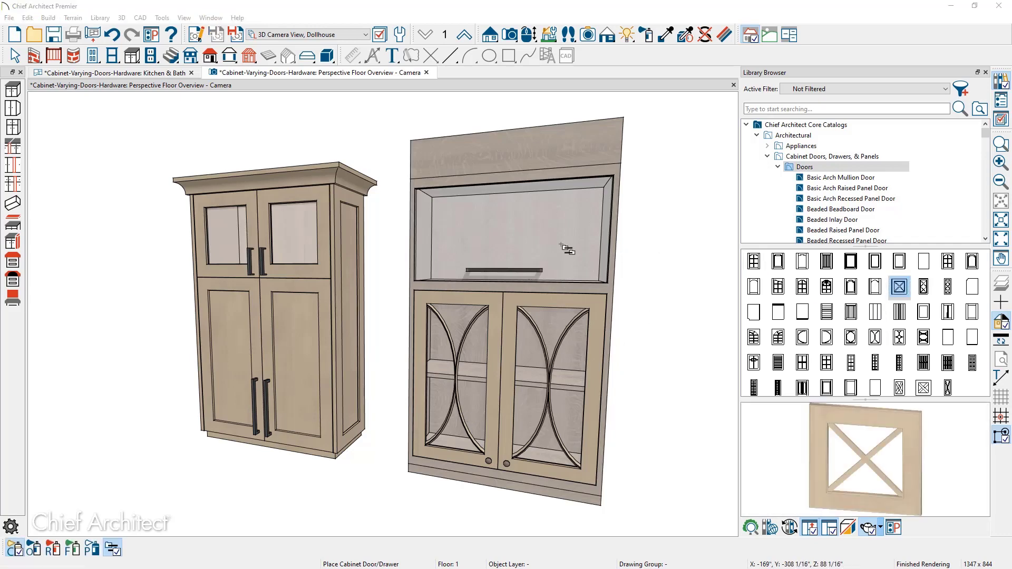
pyautogui.click(565, 249)
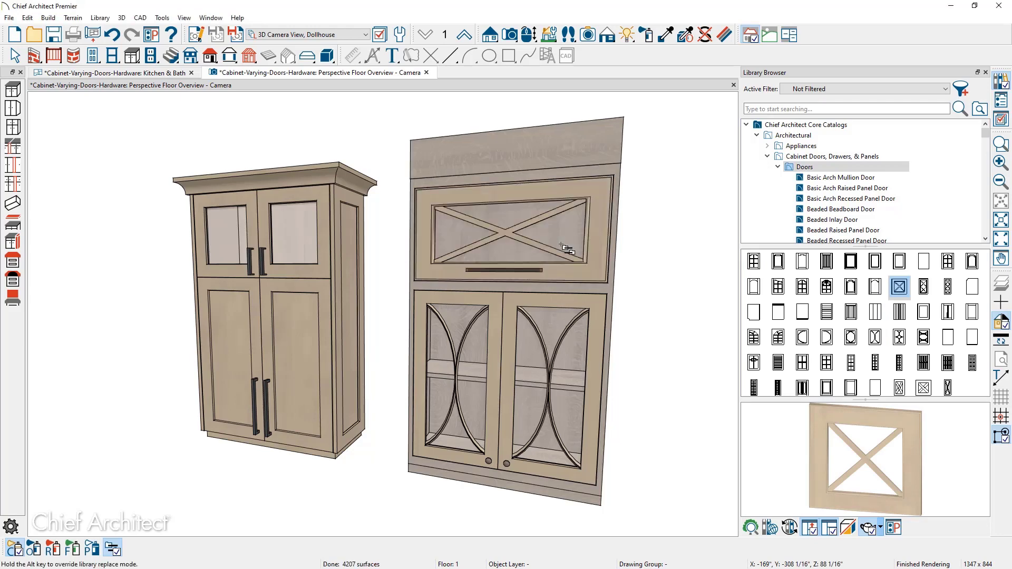
pyautogui.press('space')
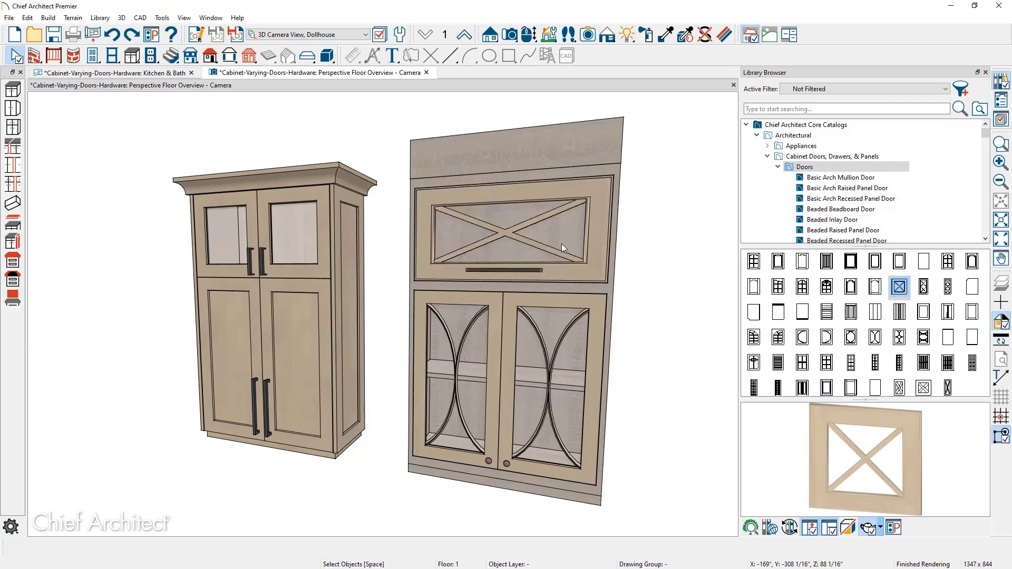
# Paint the new upper X door and lower curved-mullion doors with the cabinet's Oak - Quartersawn White - Stain2 material using Material Painter.
pyautogui.click(666, 40)
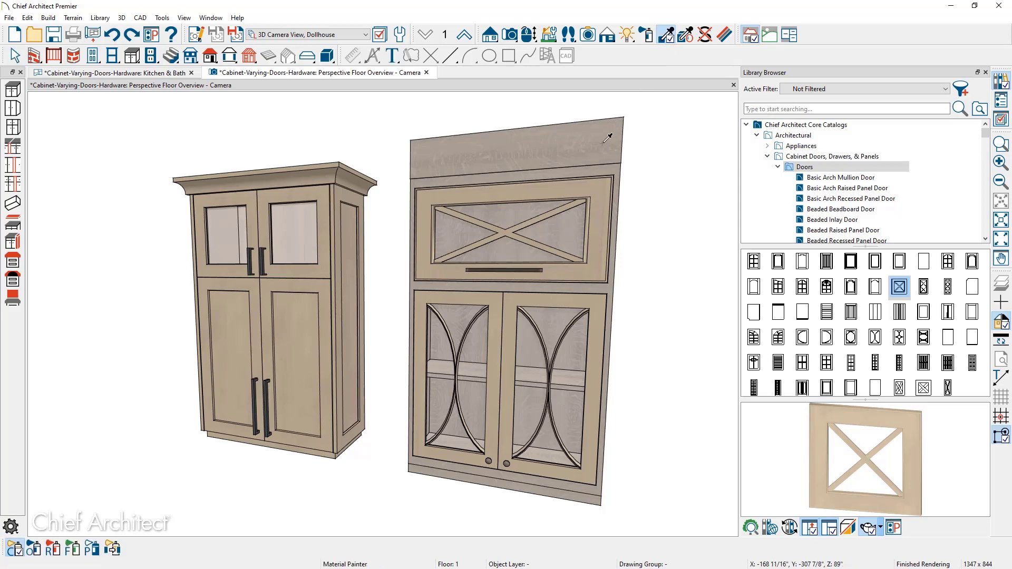
pyautogui.click(582, 190)
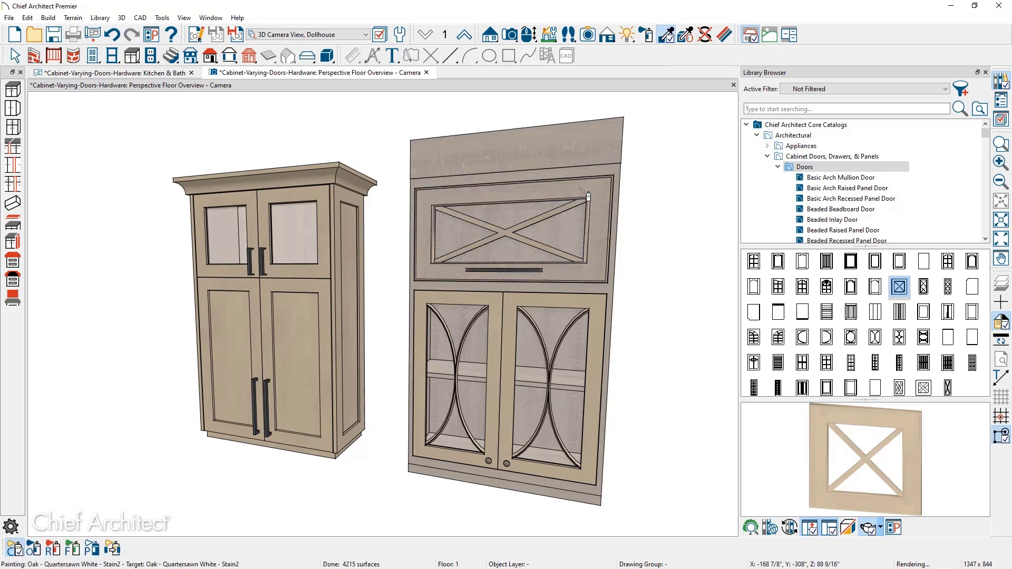
pyautogui.click(533, 302)
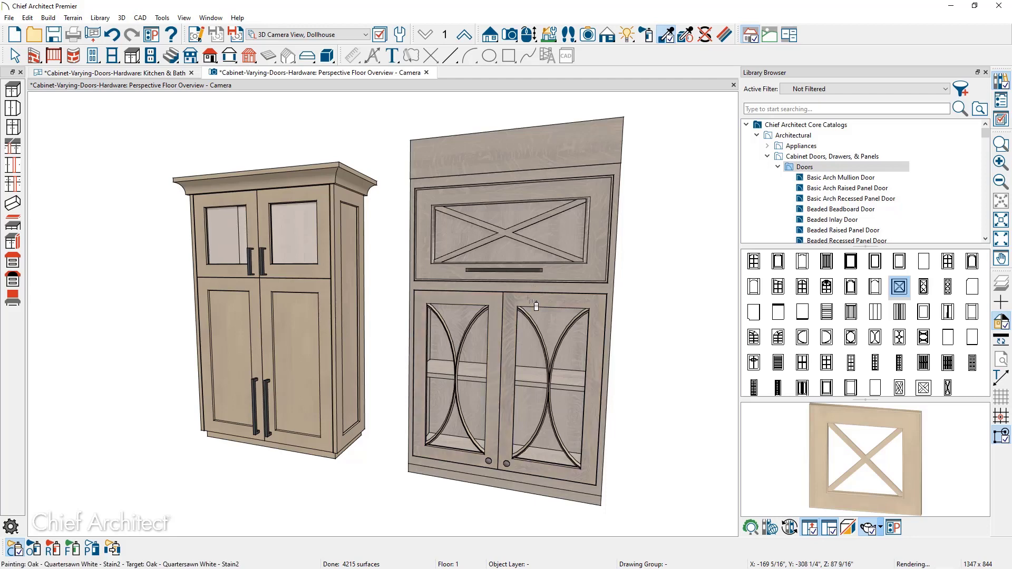